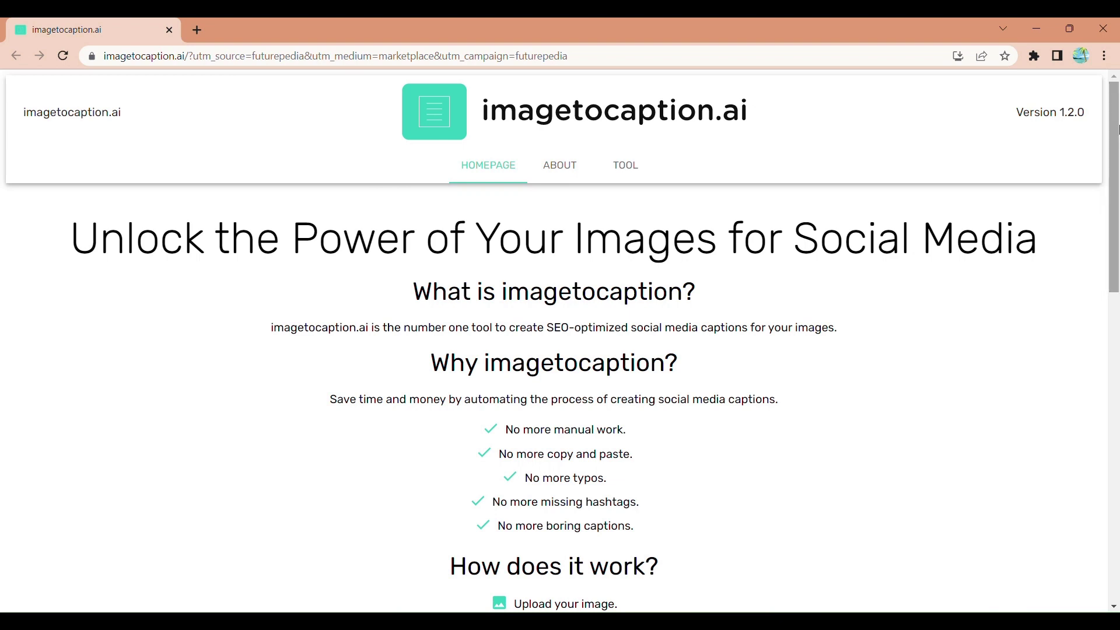
pyautogui.moveTo(1118, 128)
pyautogui.mouseDown()
pyautogui.moveTo(1117, 455)
pyautogui.moveTo(1115, 399)
pyautogui.mouseUp()
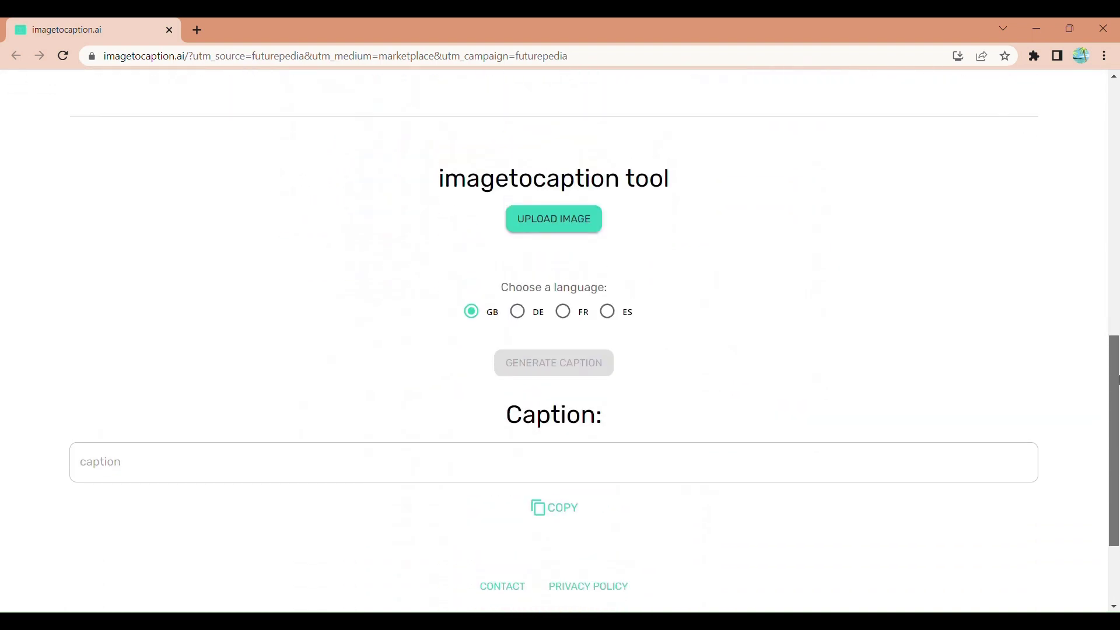
# Step: Upload the elephant herd photo to imagetocaption.ai for captioning
pyautogui.click(573, 243)
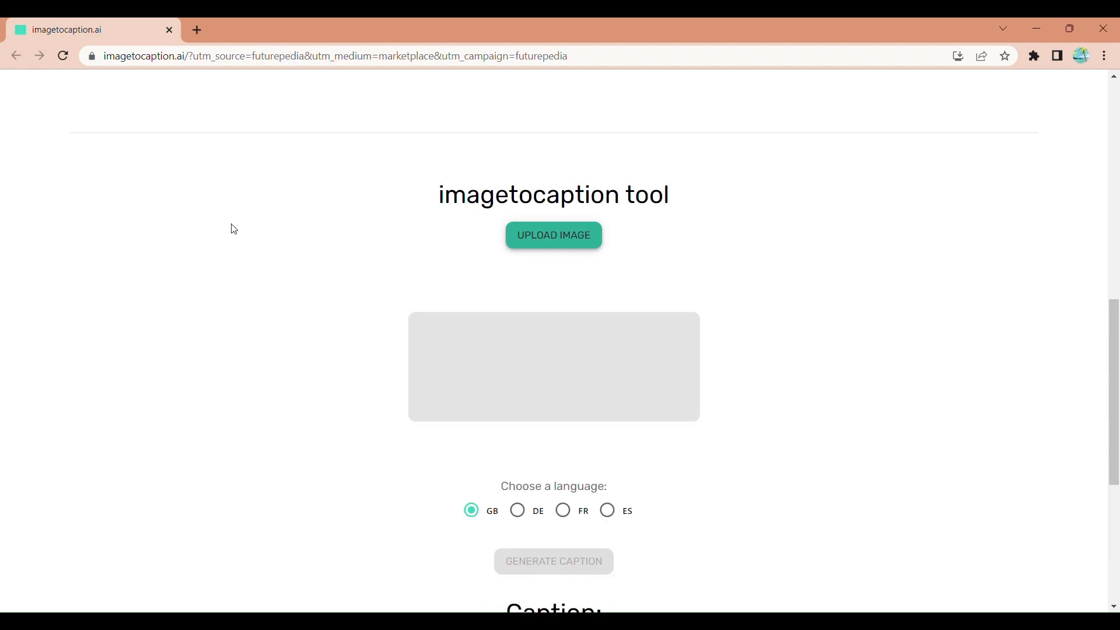
pyautogui.moveTo(1115, 379); pyautogui.dragTo(1117, 436)
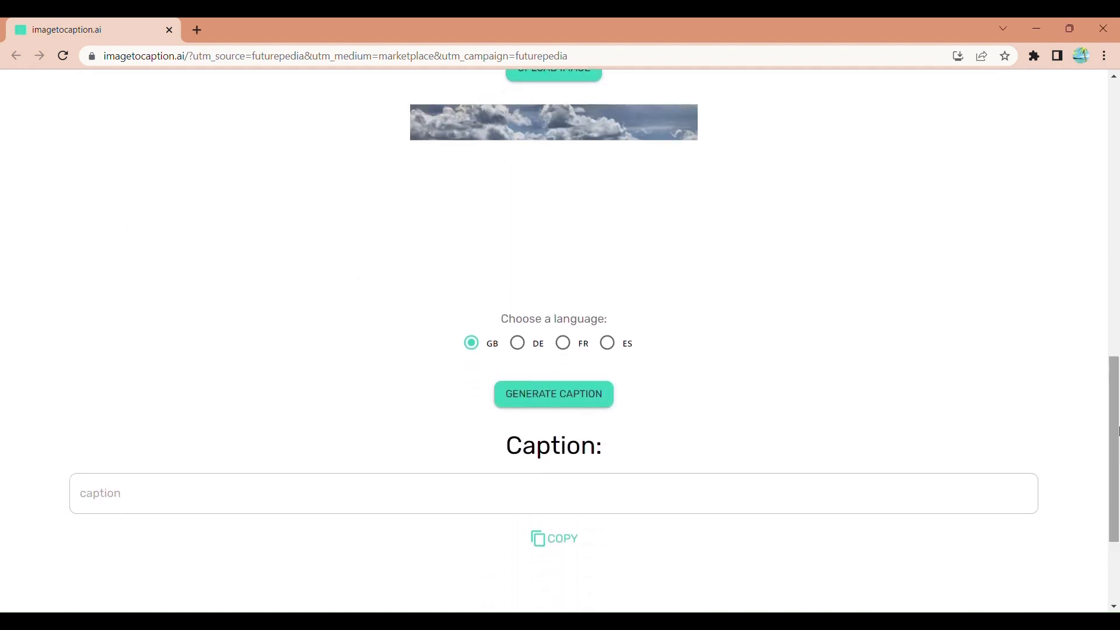
# Step: Generate the English elephant caption with wildlife hashtags and copy it
pyautogui.click(556, 400)
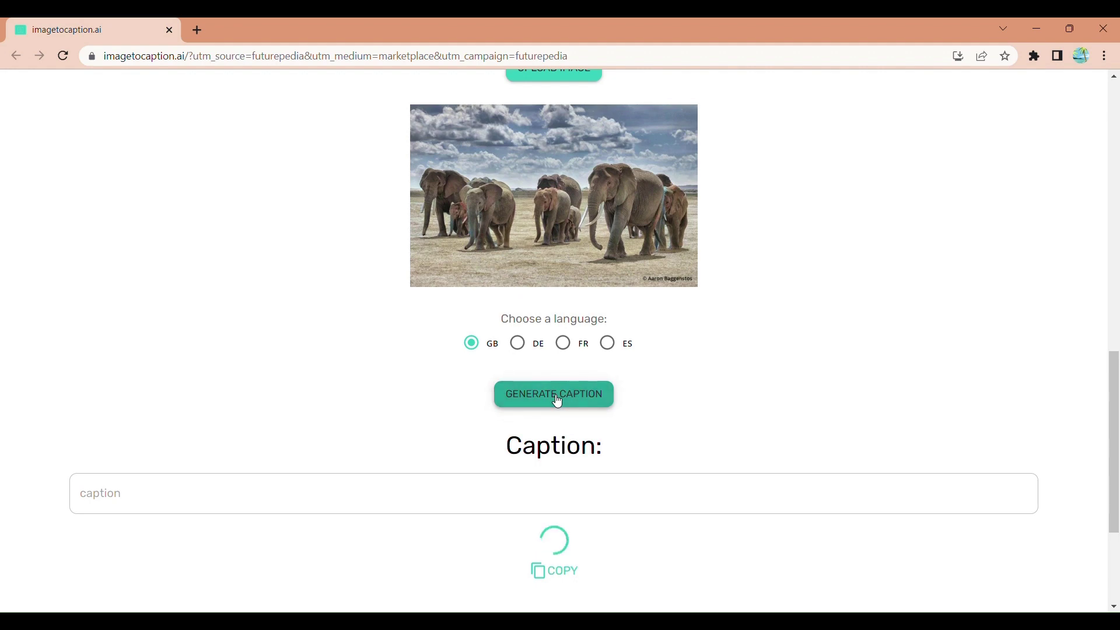
pyautogui.moveTo(1118, 457); pyautogui.dragTo(1119, 484)
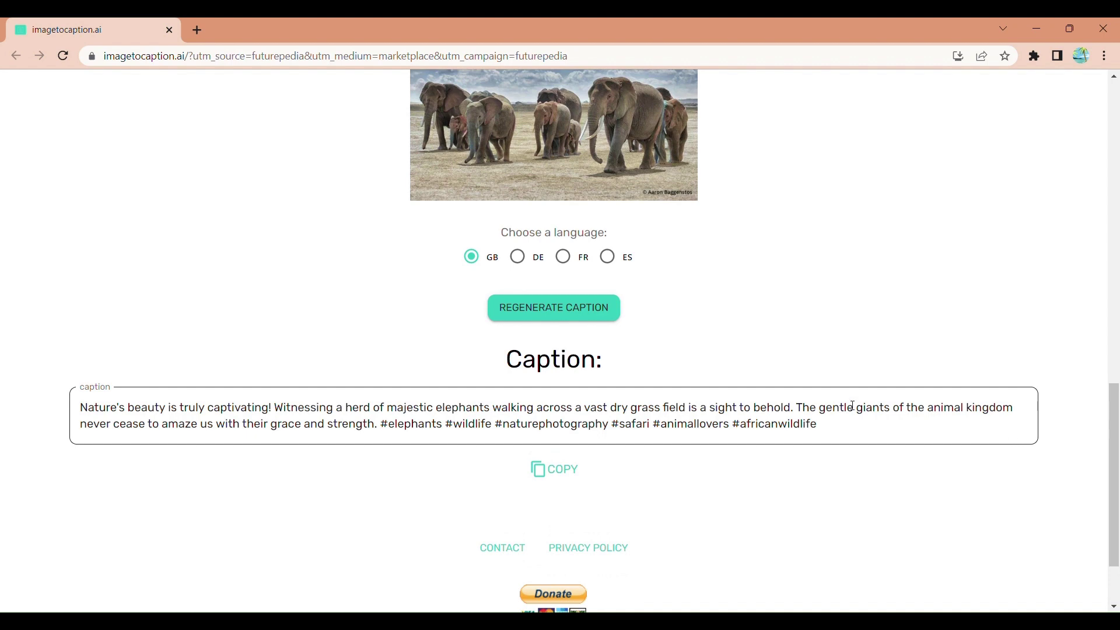
pyautogui.click(544, 470)
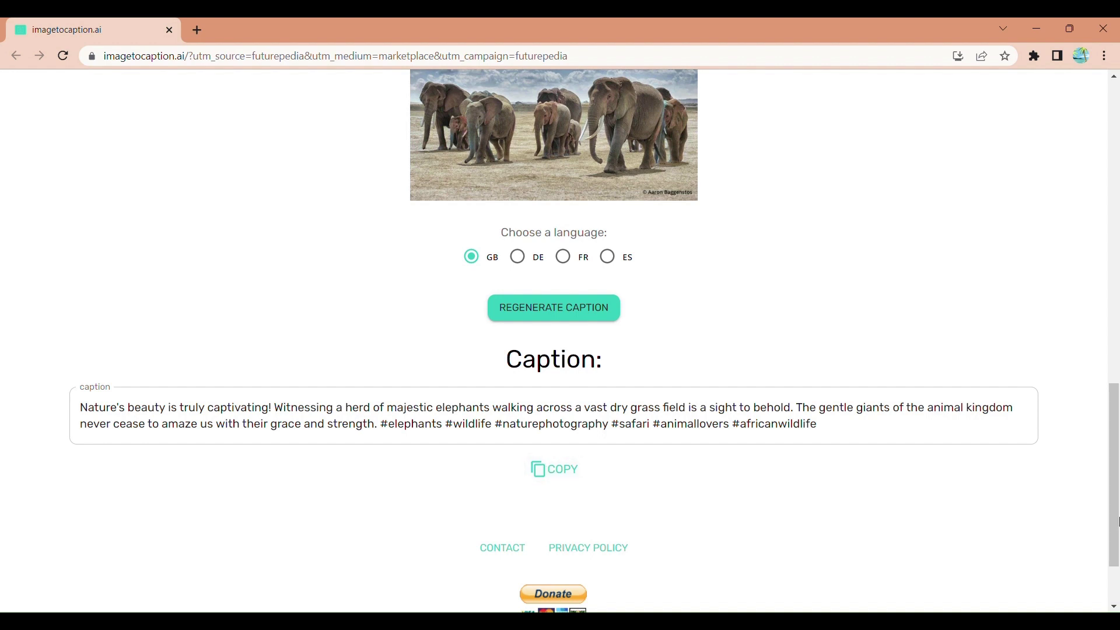
pyautogui.scroll(2, 1118, 510)
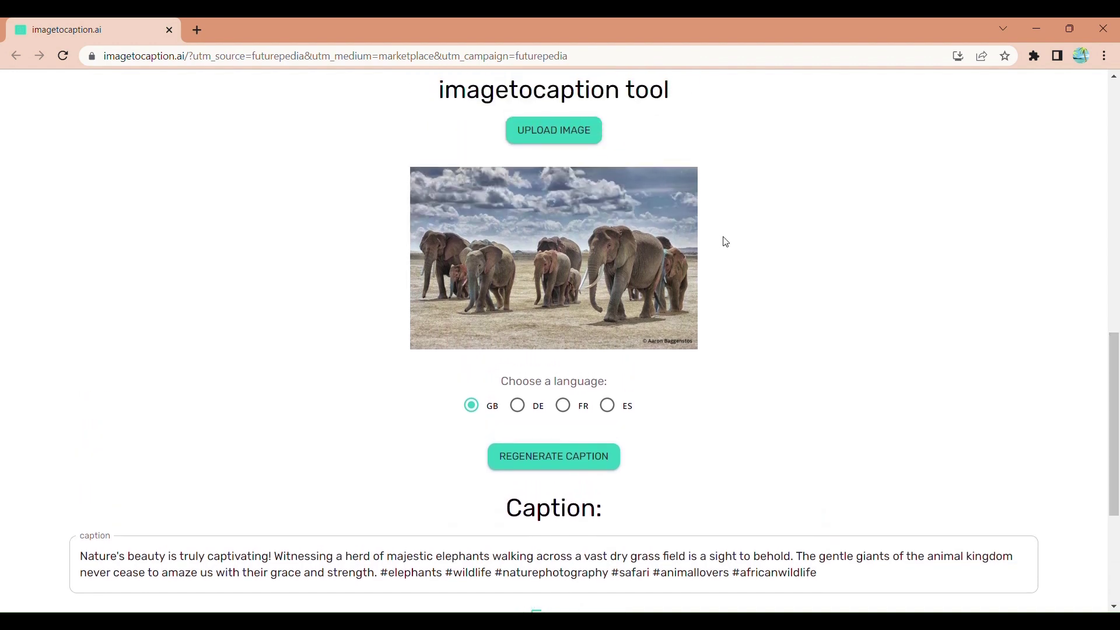
# Step: Replace the elephant image with the waterfall photo and generate its English caption
pyautogui.click(552, 124)
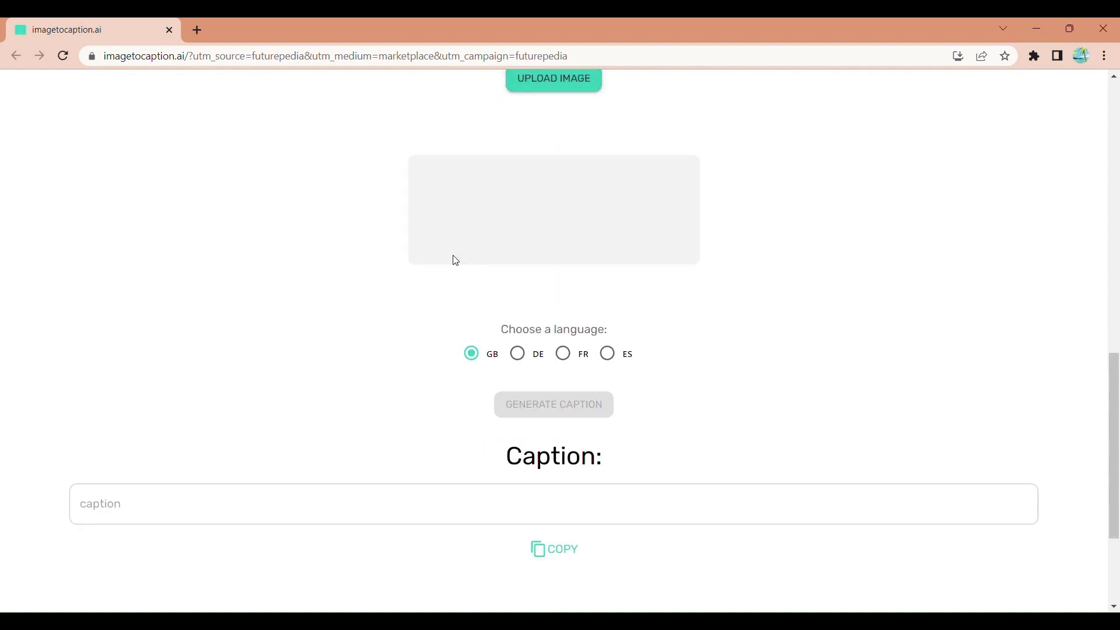
pyautogui.click(561, 410)
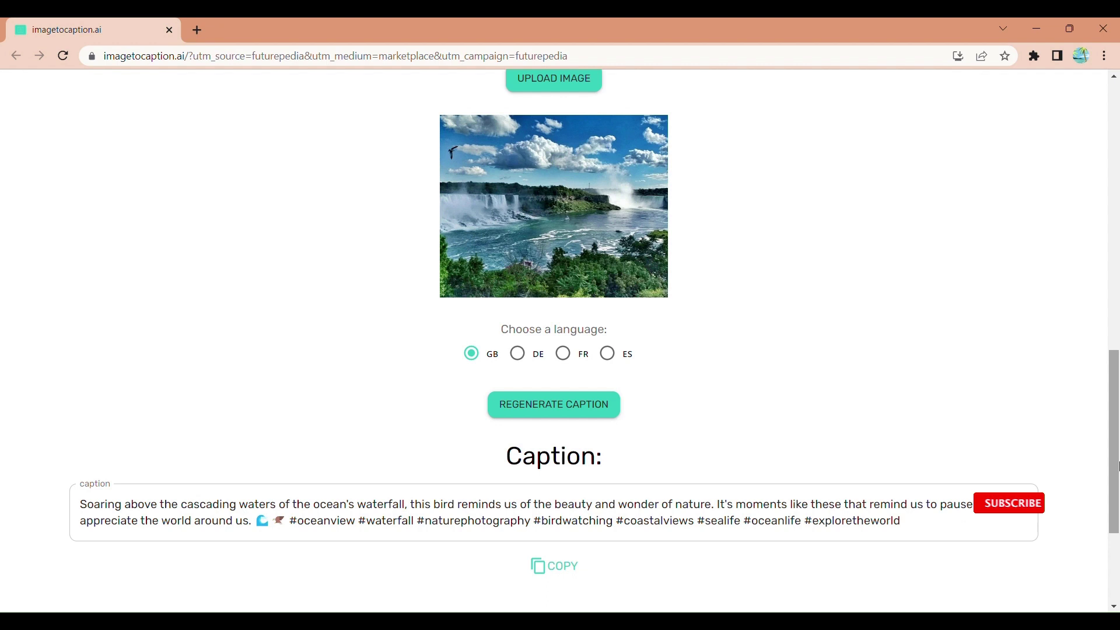
pyautogui.scroll(-1, 1118, 486)
pyautogui.scroll(-2, 1118, 486)
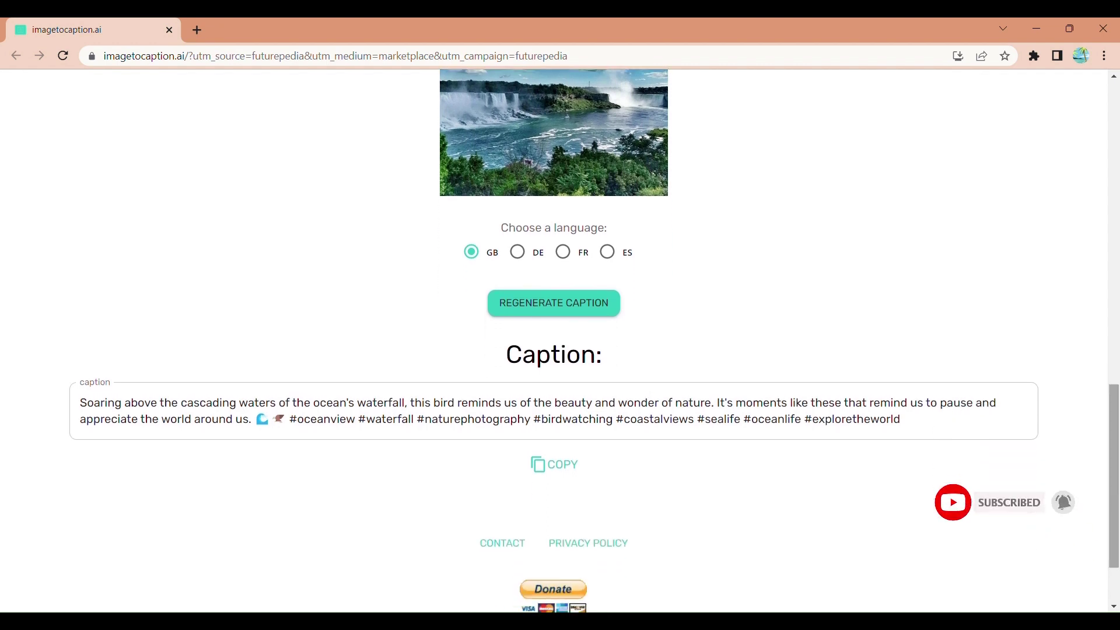
# Step: Copy the waterfall caption with its ocean and waterfall hashtags
pyautogui.click(560, 470)
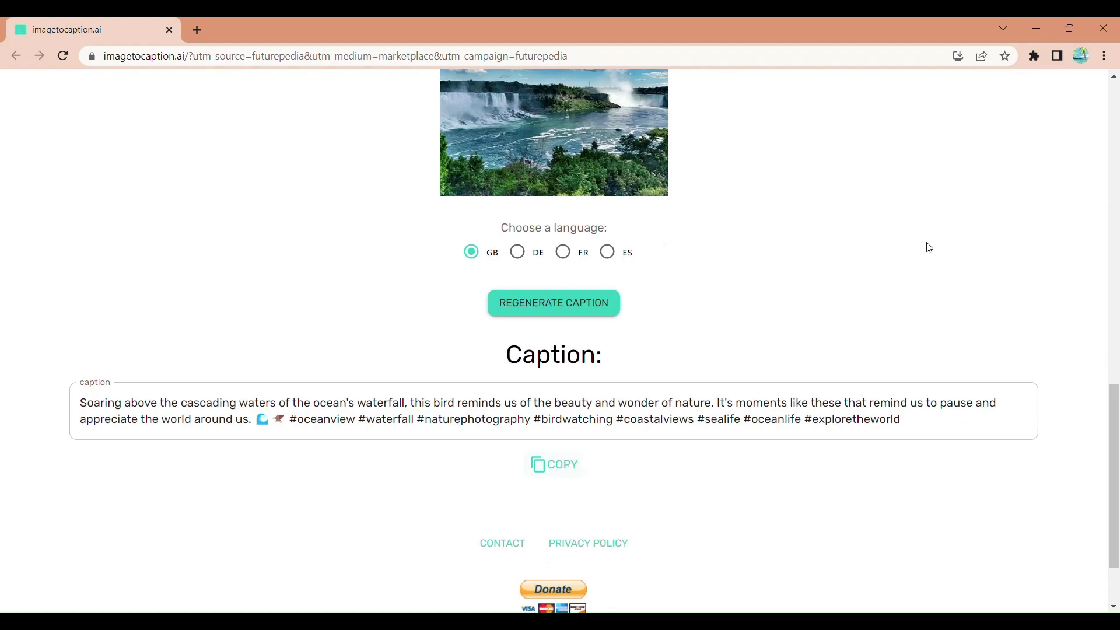